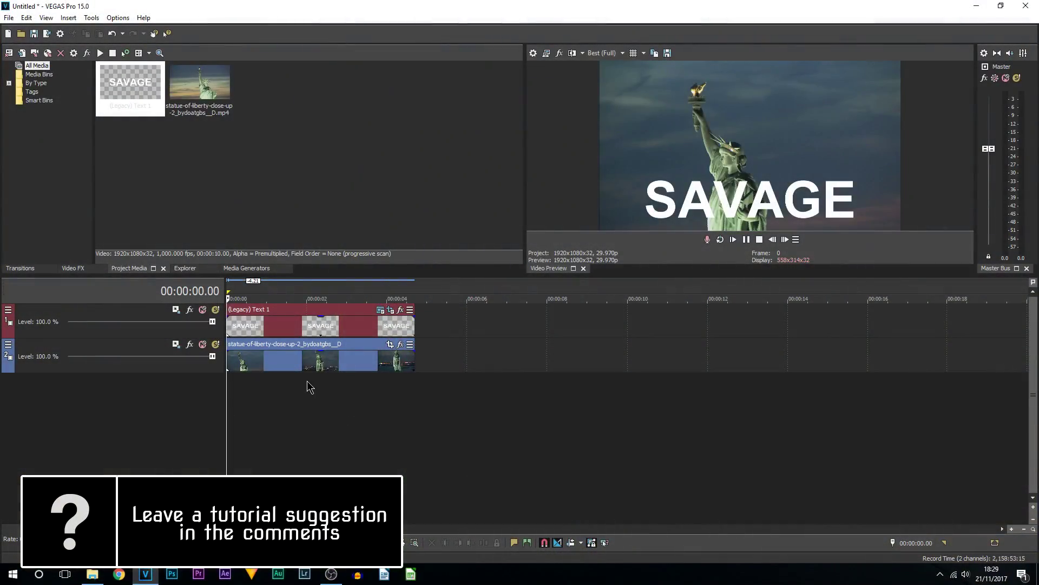
Preview the SAVAGE text animation and return the playhead to the start.
key(space)
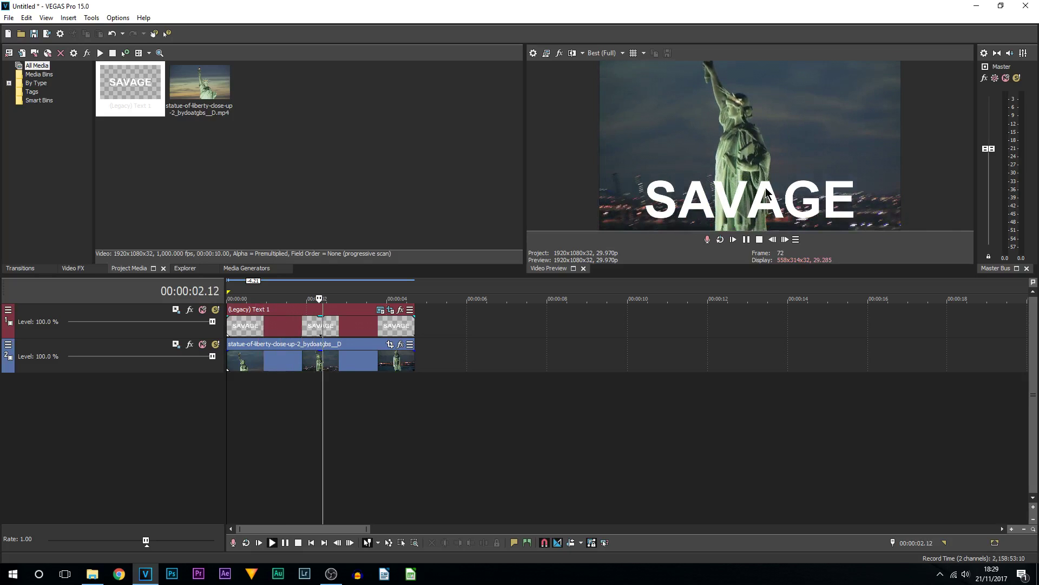
key(space)
click(272, 325)
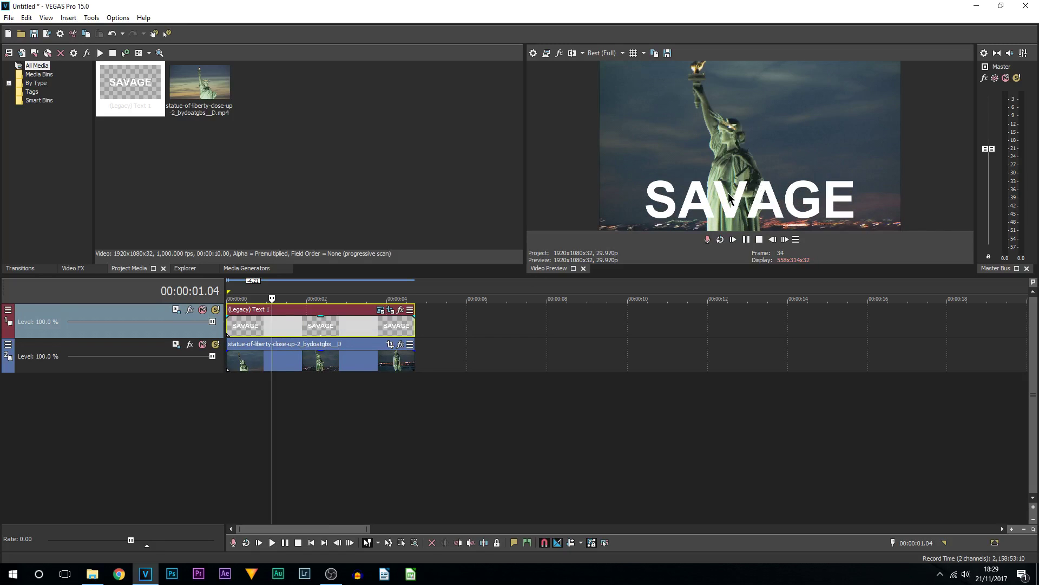
click(227, 370)
Duplicate the statue video track.
click(233, 362)
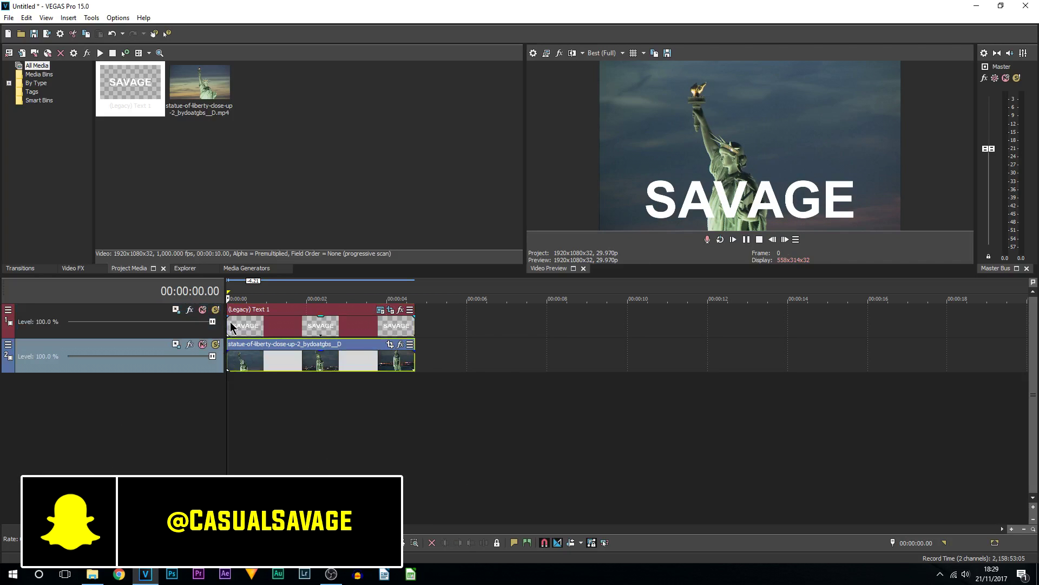
right_click(111, 348)
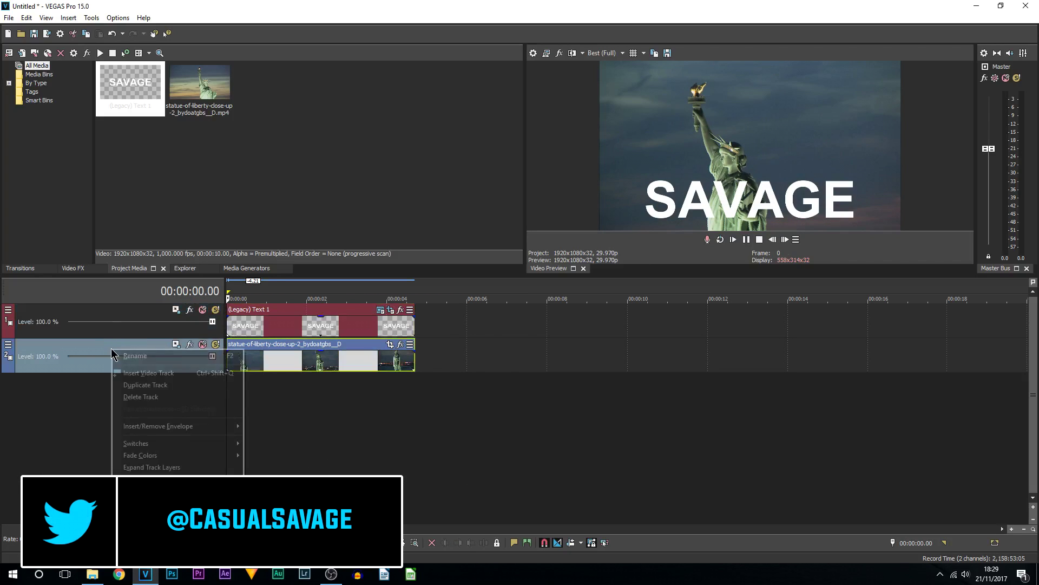
click(170, 386)
Move one statue track above the SAVAGE text track and zoom the timeline in.
click(170, 368)
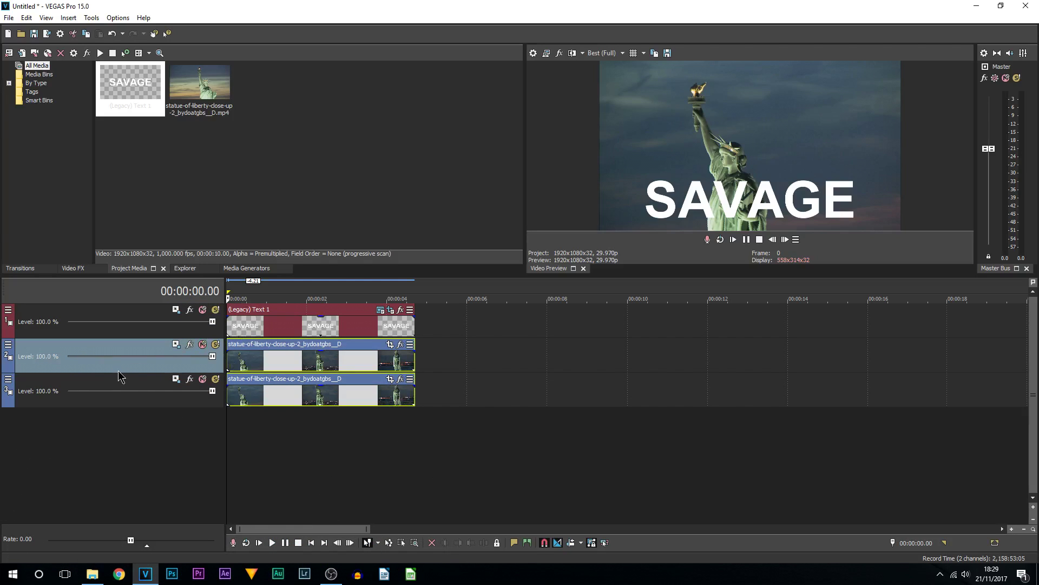
drag(118, 371, 119, 307)
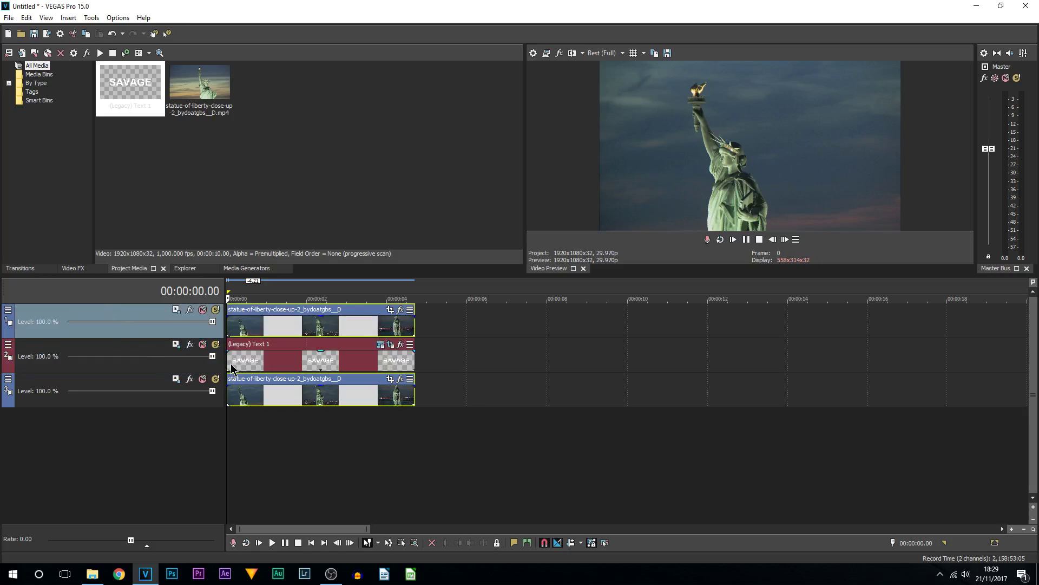
click(231, 369)
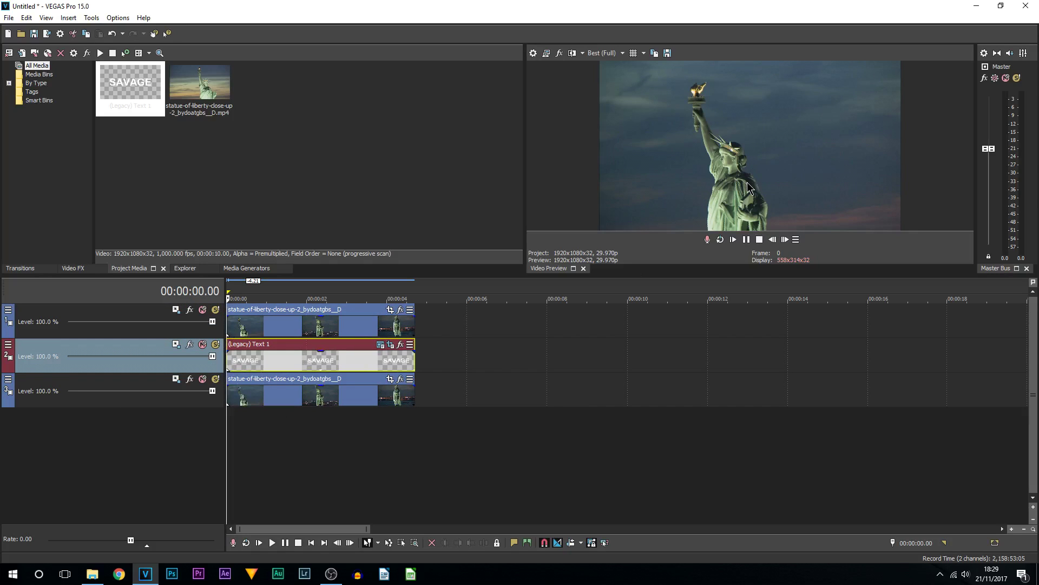
scroll(612, 413, up, 5)
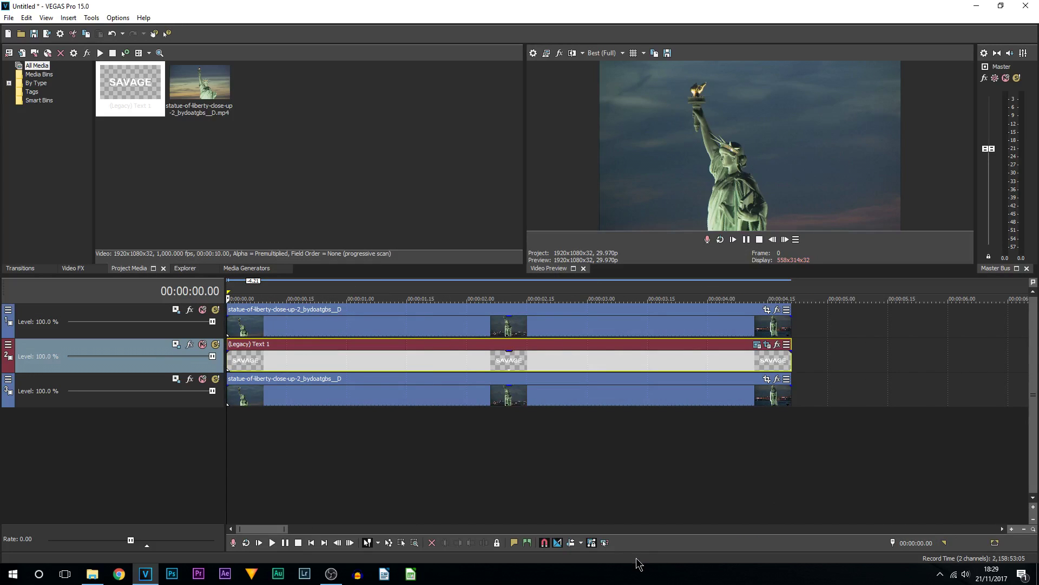
Enable Mask in the top statue clip's Pan/Crop and place a first anchor at its base.
click(766, 310)
click(60, 429)
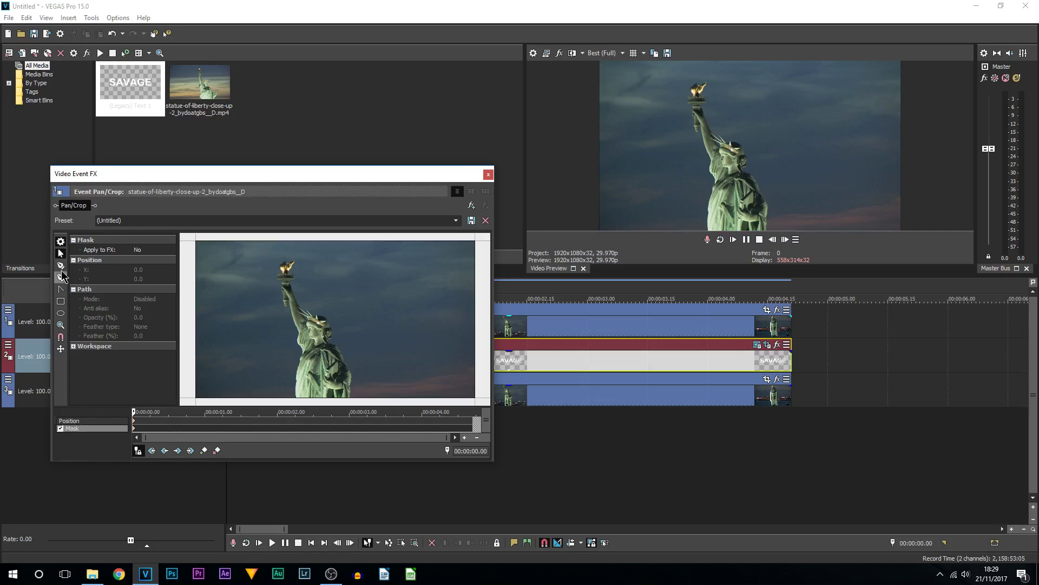
click(61, 267)
scroll(339, 354, up, 2)
scroll(322, 328, up, 3)
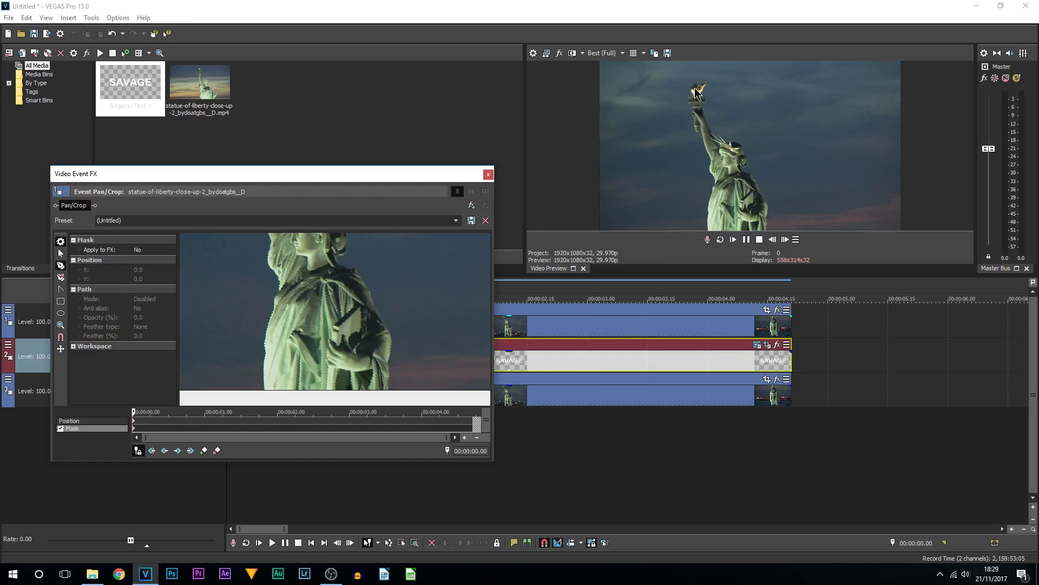
click(266, 396)
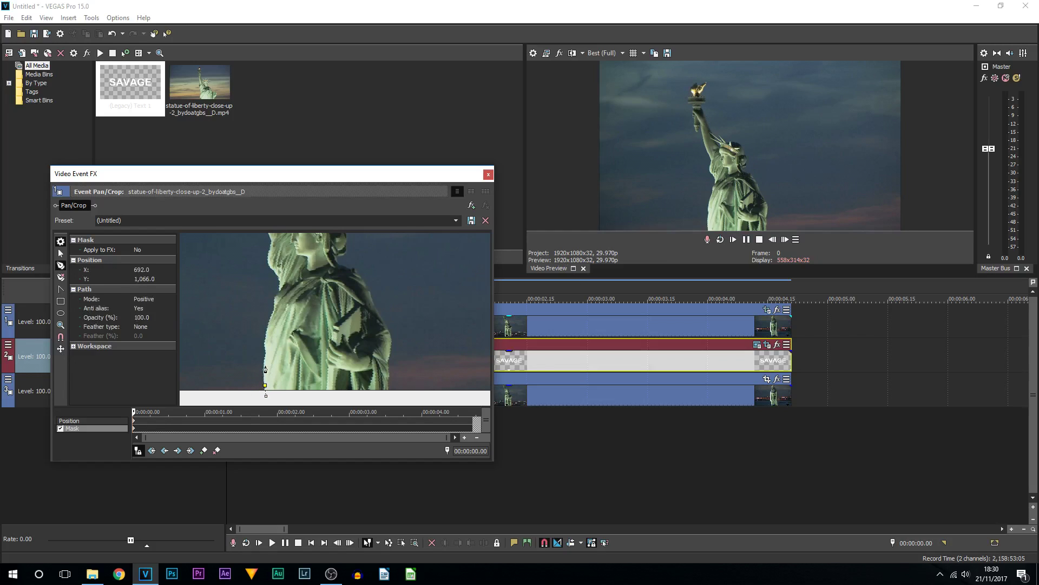
Add anchor points up the statue's left side, over its shoulders and down the right, closing at the base.
click(266, 363)
click(263, 344)
click(270, 314)
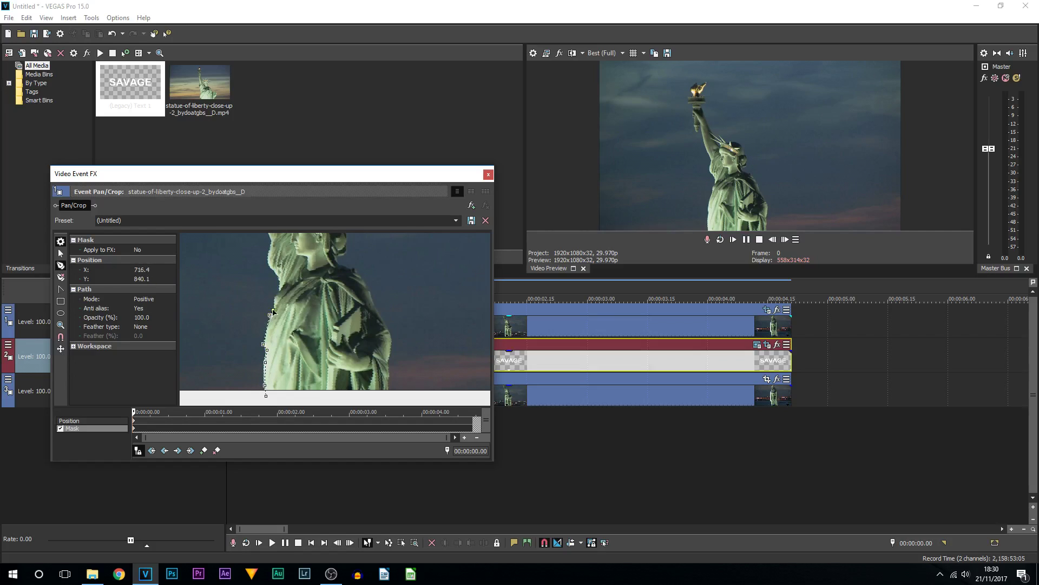
click(329, 265)
click(357, 274)
click(378, 318)
click(387, 377)
click(267, 396)
click(266, 399)
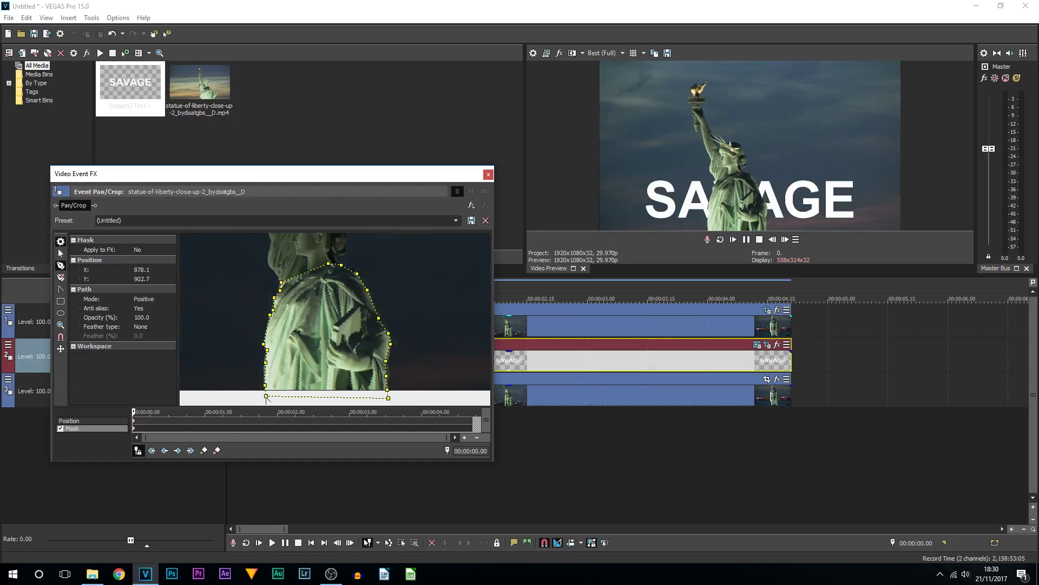
click(733, 239)
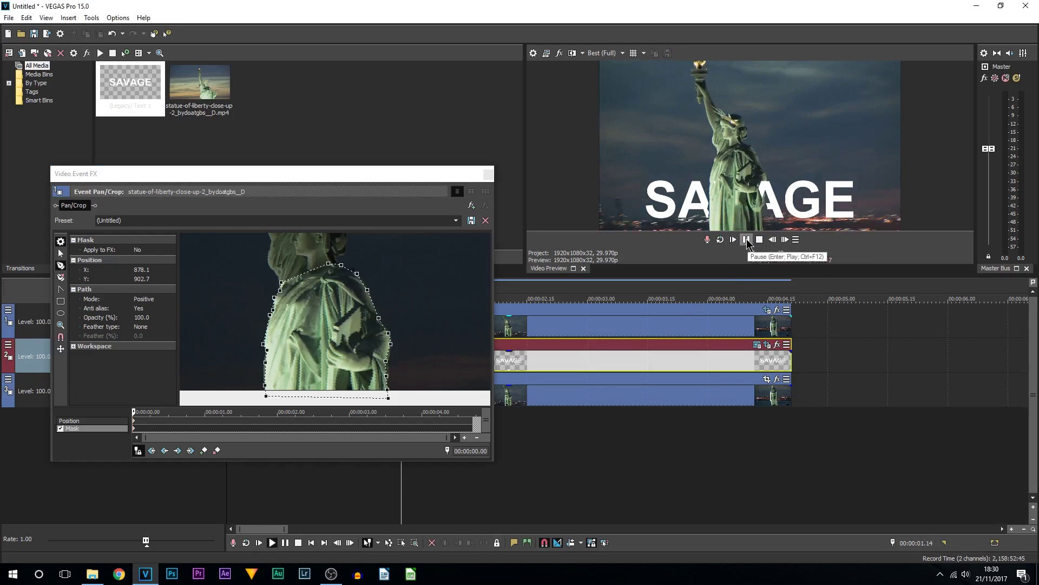
click(747, 240)
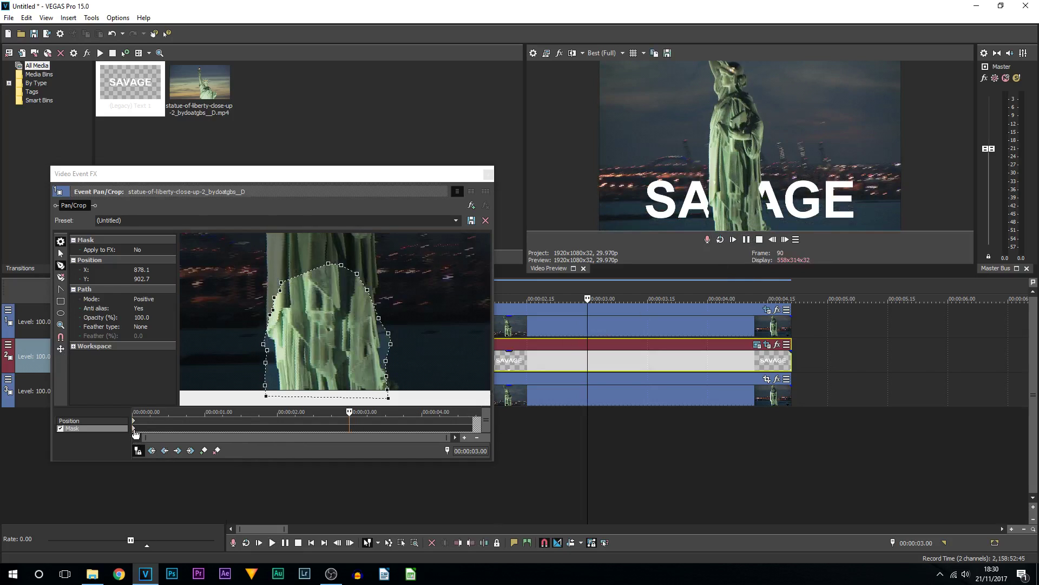
click(135, 430)
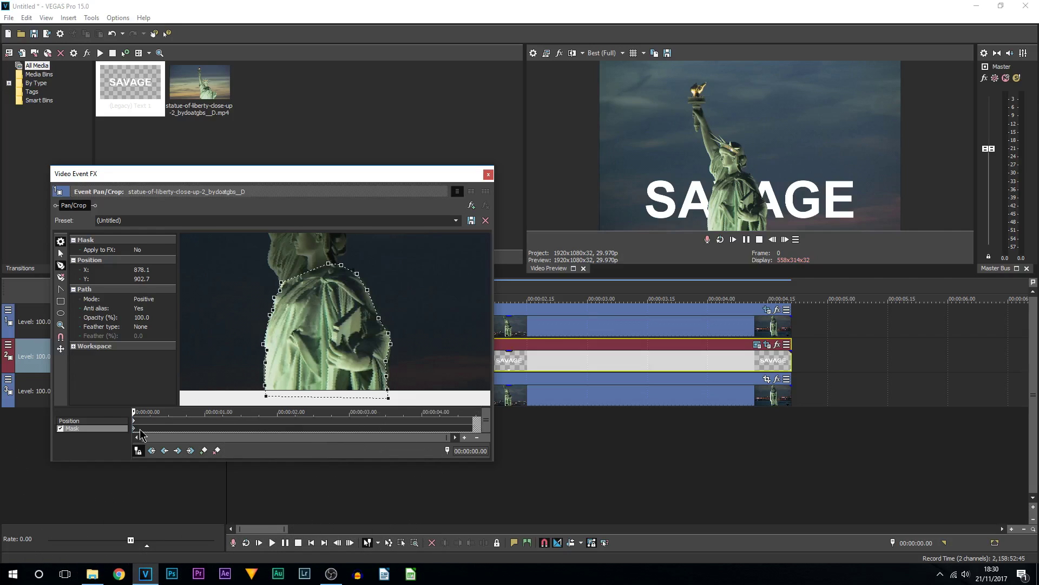
drag(132, 412, 238, 411)
key(Home)
scroll(136, 430, up, 4)
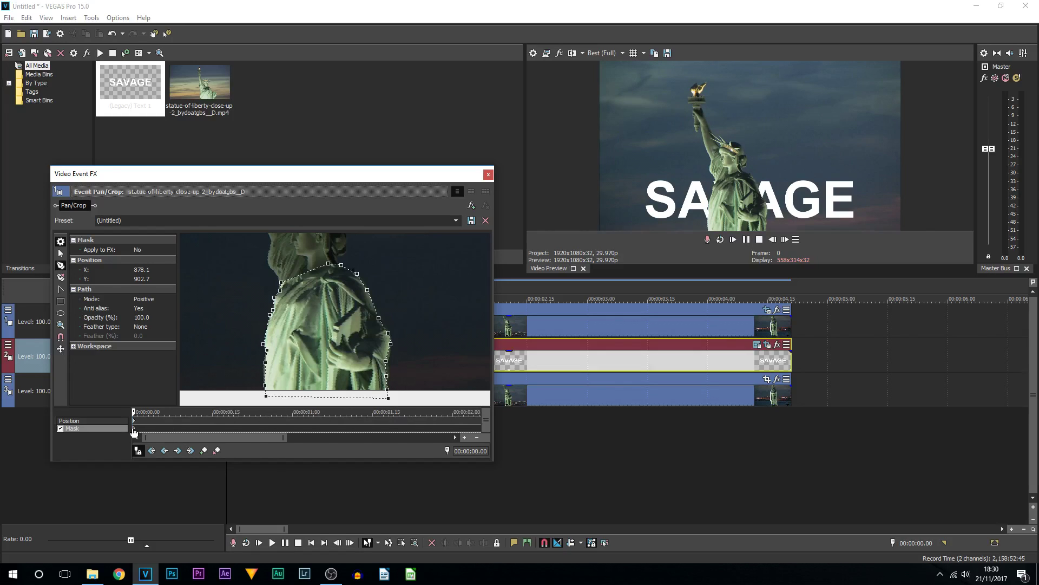
Add mask keyframes on the next two frames, then advance further.
key(Right)
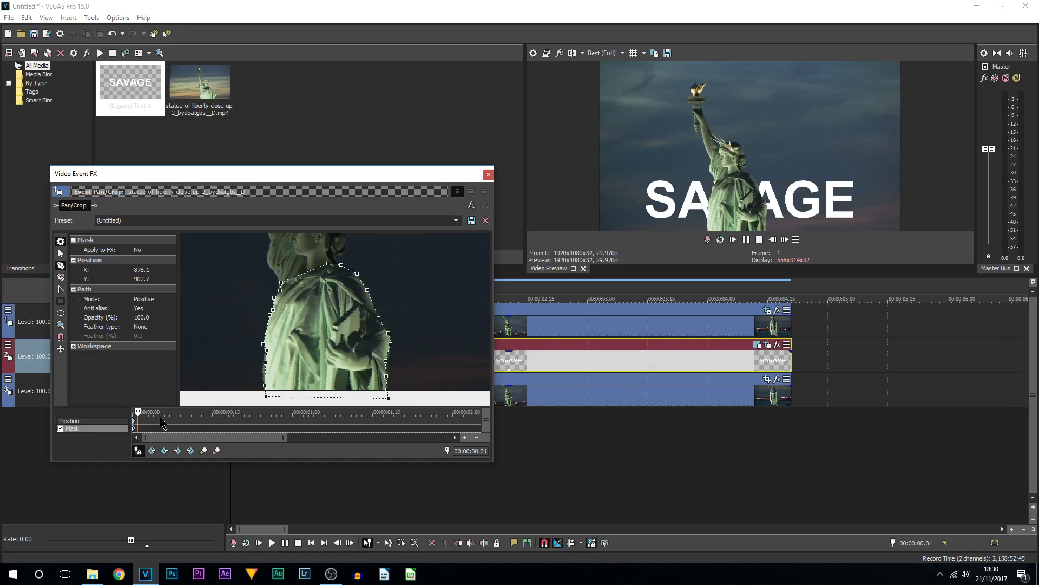
click(203, 451)
key(Right)
key(Right)
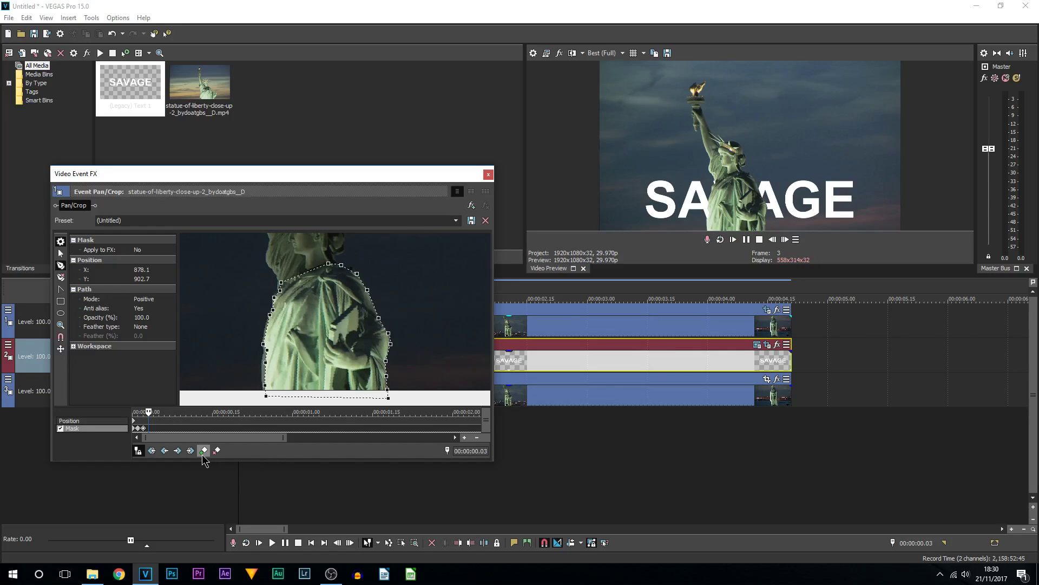
click(203, 451)
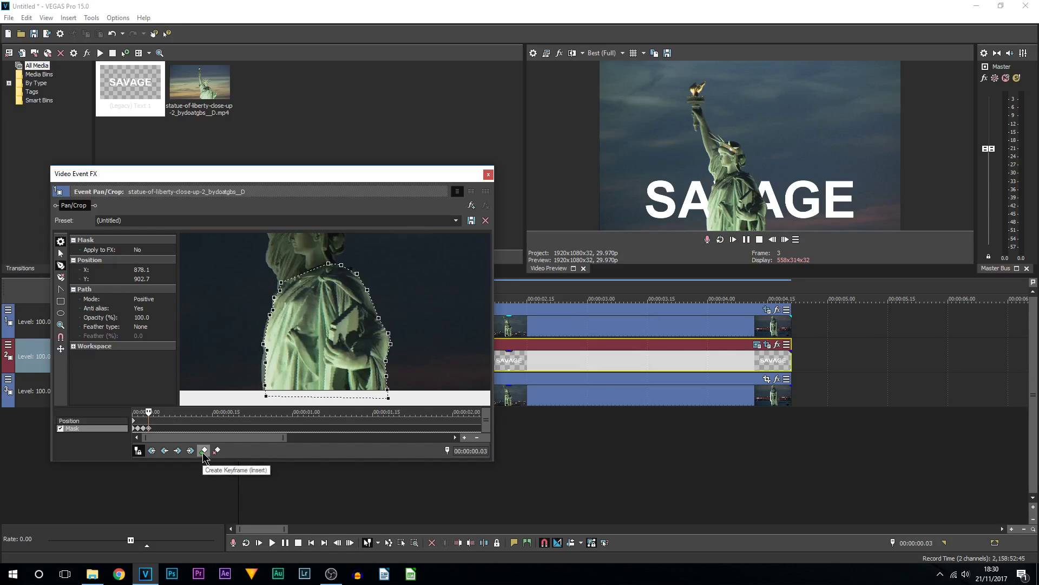
key(Right)
key(Right)
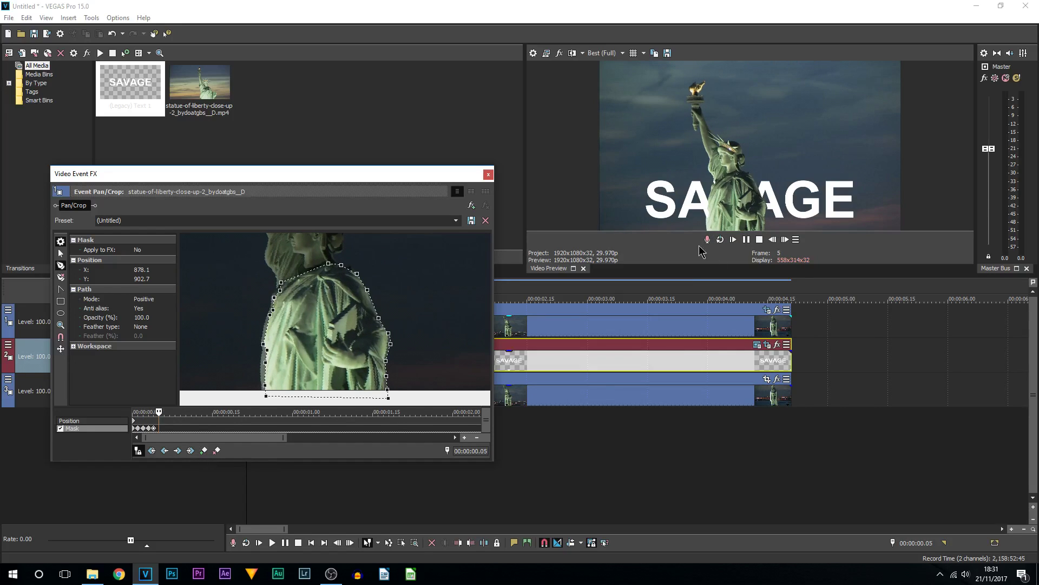
Shift the whole mask slightly left to follow the statue and keyframe the following frame.
click(60, 252)
drag(322, 351, 319, 351)
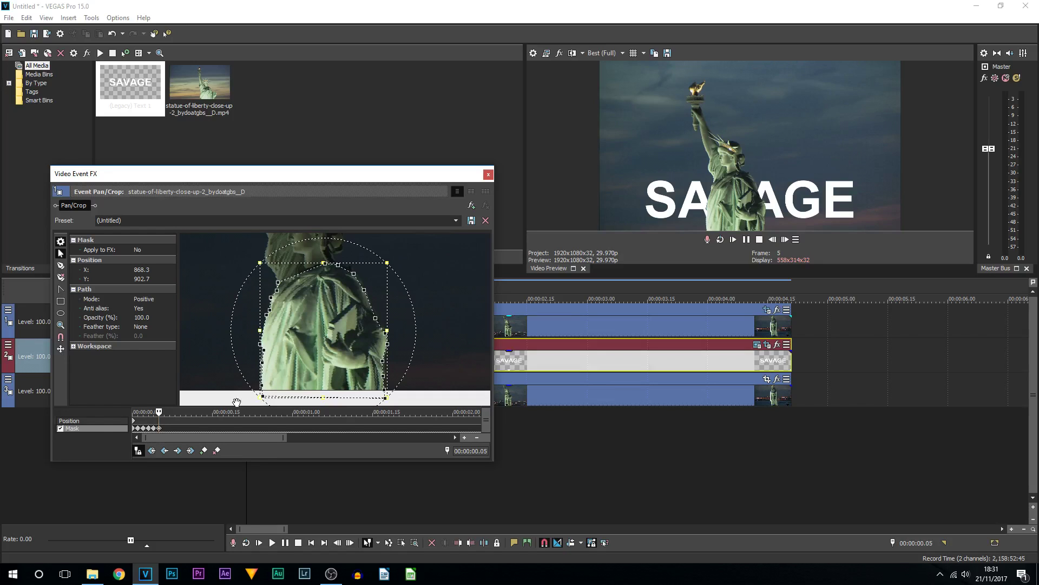
key(Right)
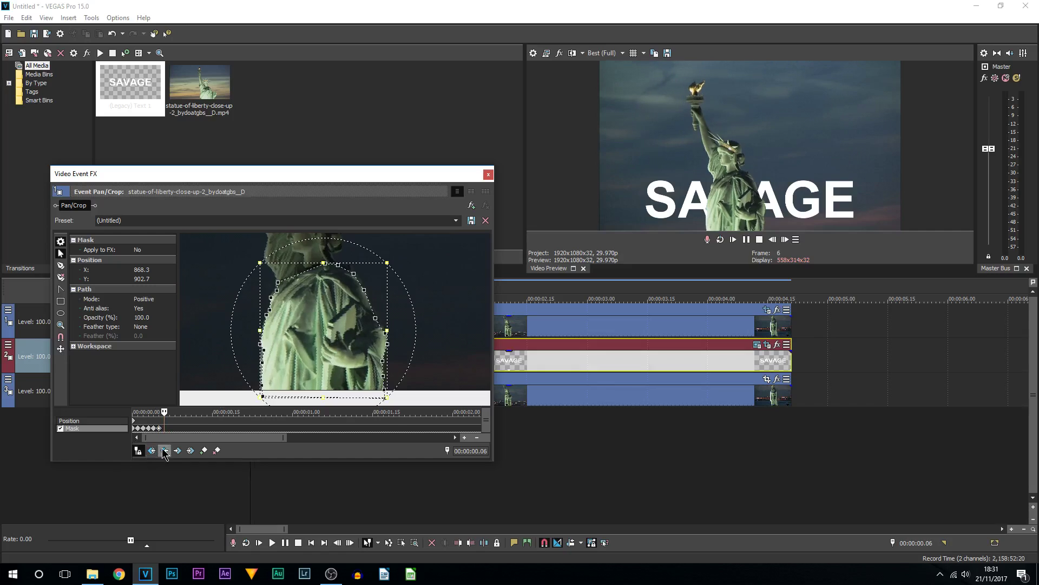
click(204, 451)
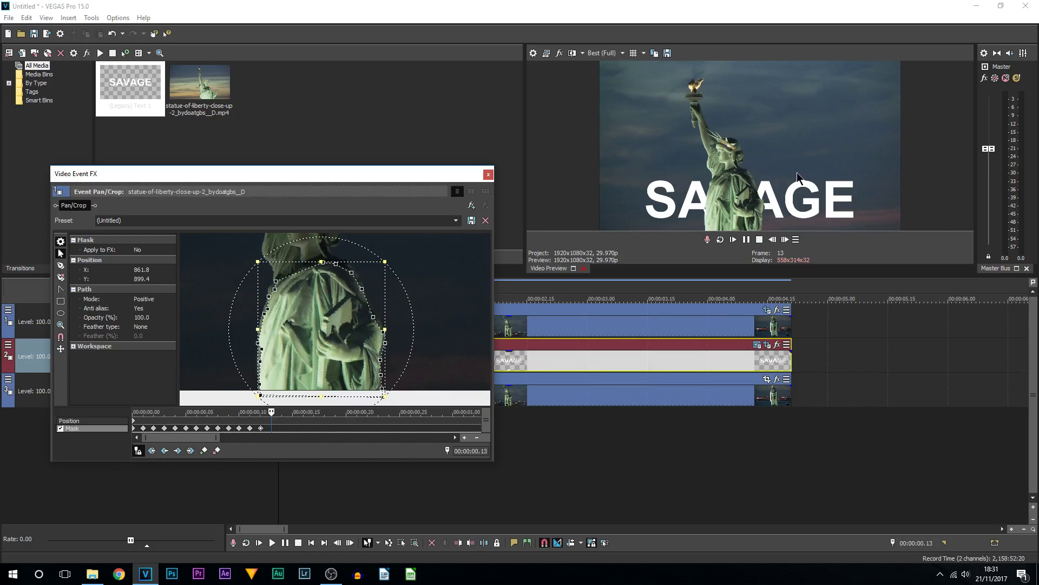
right_click(325, 295)
Reset the mask and trace a new closed outline around the statue's body.
click(326, 299)
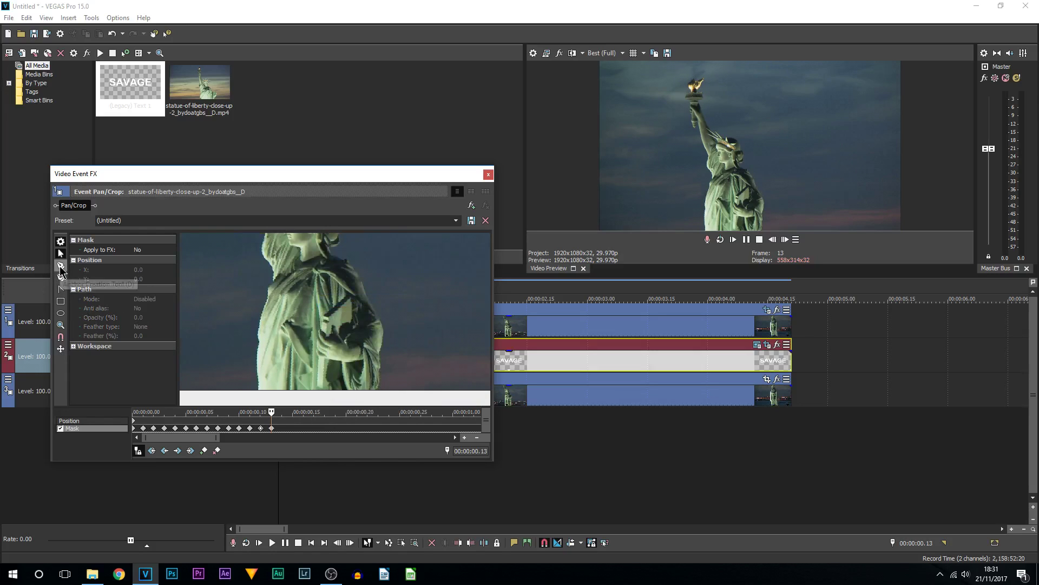
click(61, 265)
click(258, 398)
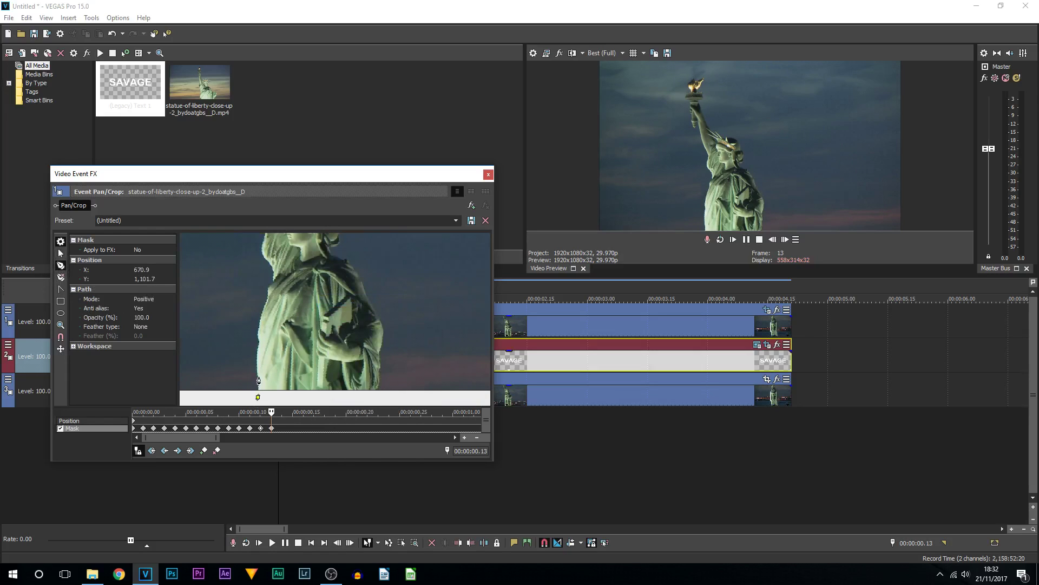
click(264, 305)
click(270, 291)
click(277, 282)
click(318, 270)
click(365, 291)
click(377, 314)
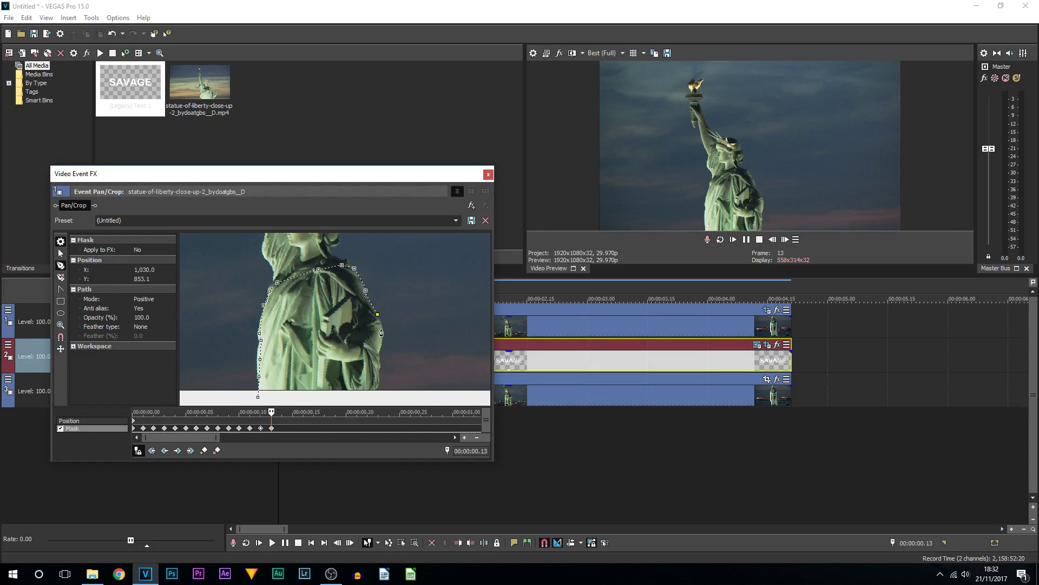
click(380, 366)
click(344, 396)
click(258, 397)
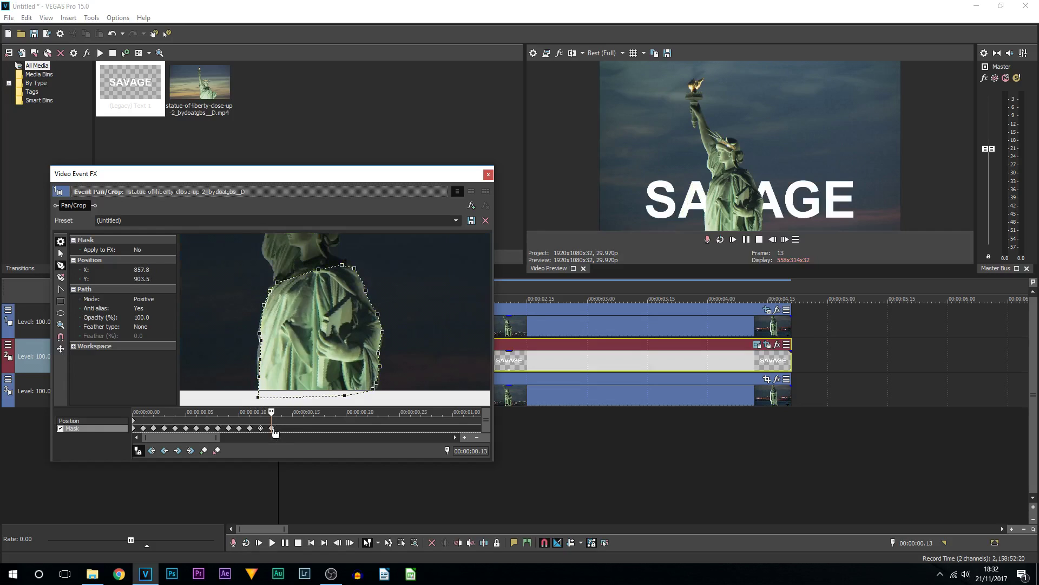
Step through the following frames, adding a mask keyframe at each one.
key(Right)
click(204, 451)
key(Right)
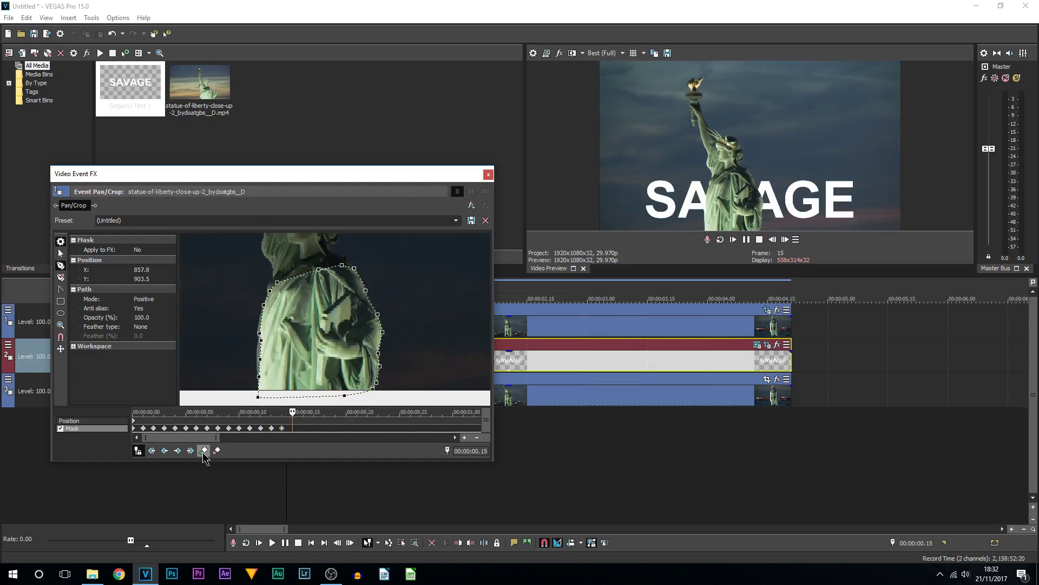
key(Right)
click(203, 451)
key(Right)
click(203, 450)
key(Right)
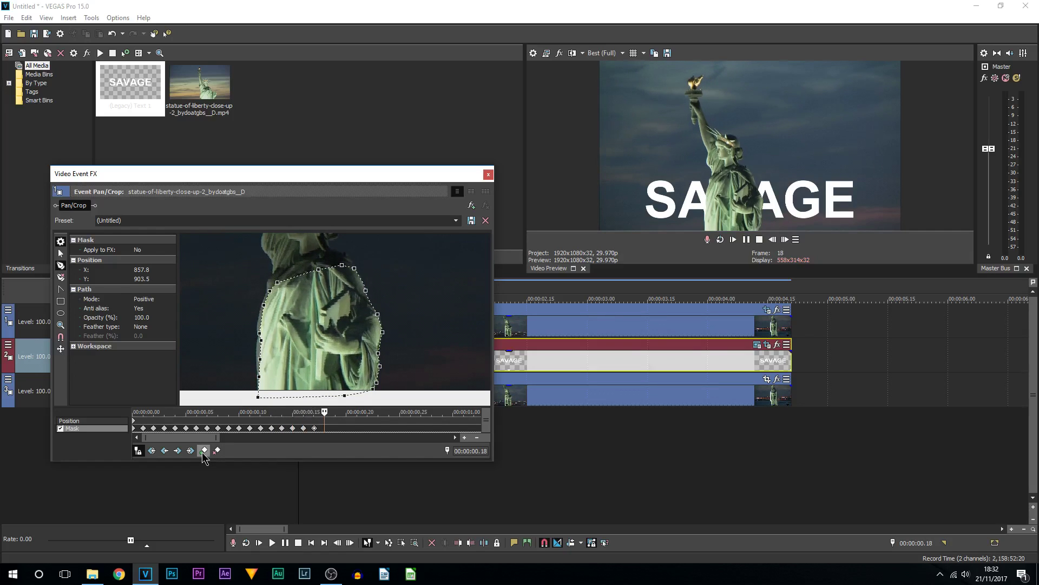
click(204, 450)
key(Right)
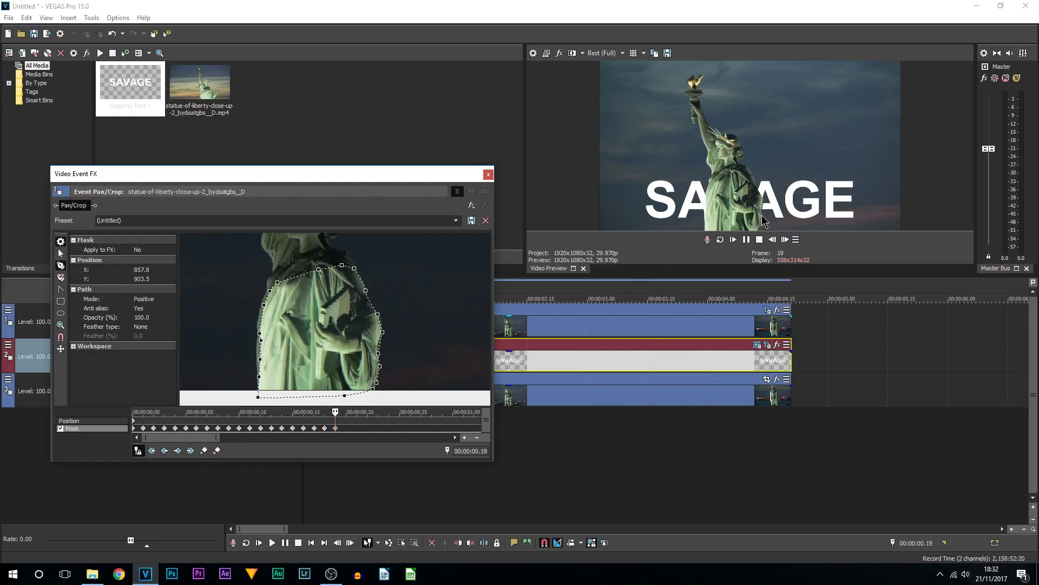
Nudge the whole mask slightly left and down to stay on the statue.
click(61, 253)
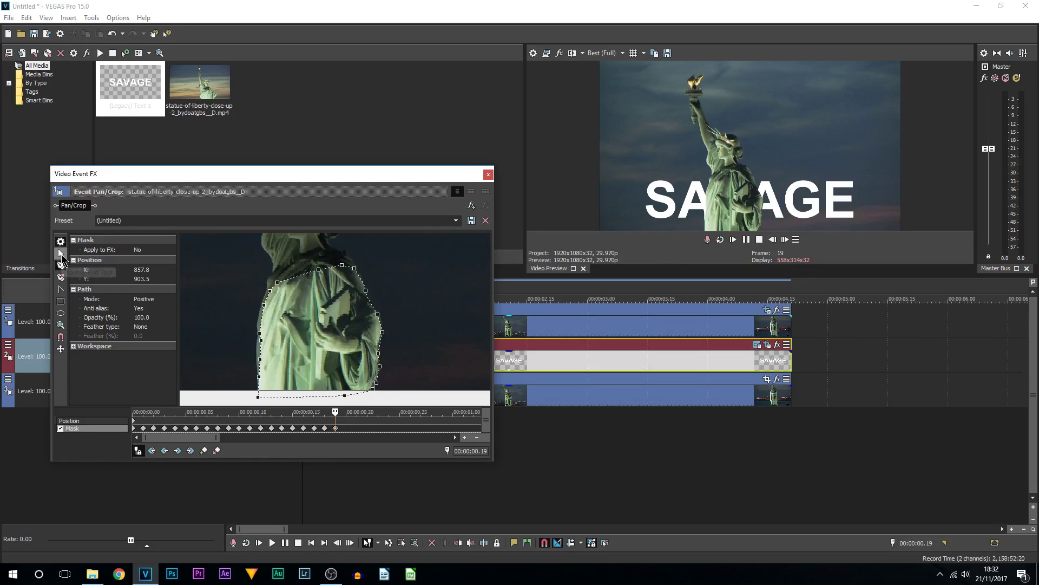
click(320, 320)
drag(329, 318, 327, 319)
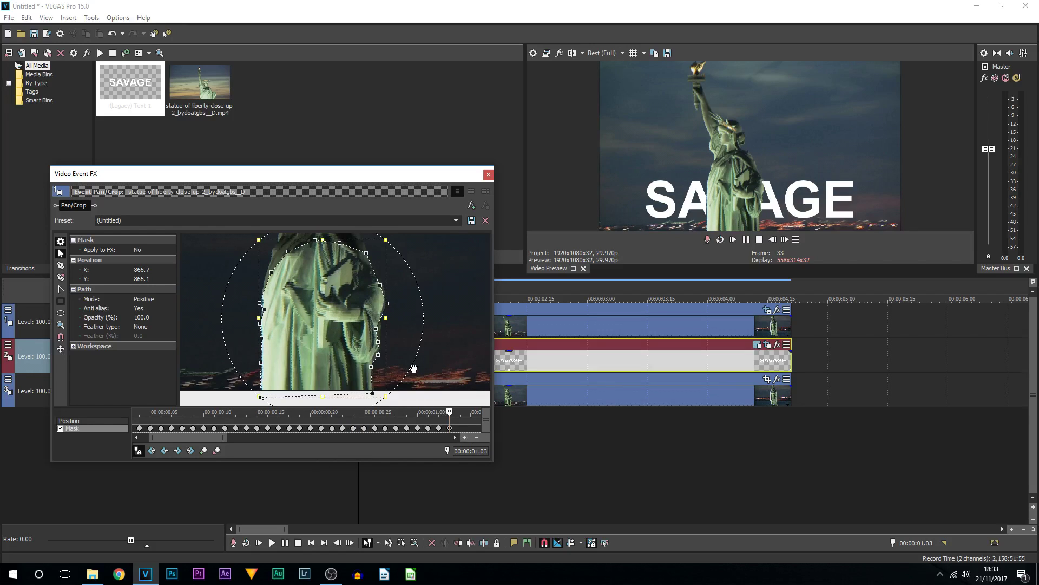
scroll(387, 346, down, 1)
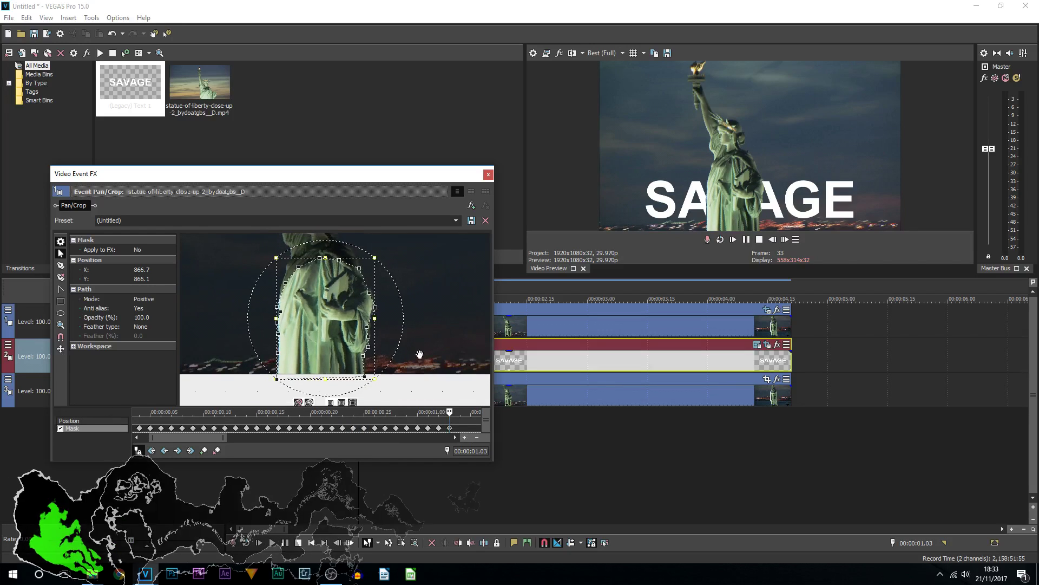
scroll(380, 429, down, 1)
scroll(236, 437, down, 1)
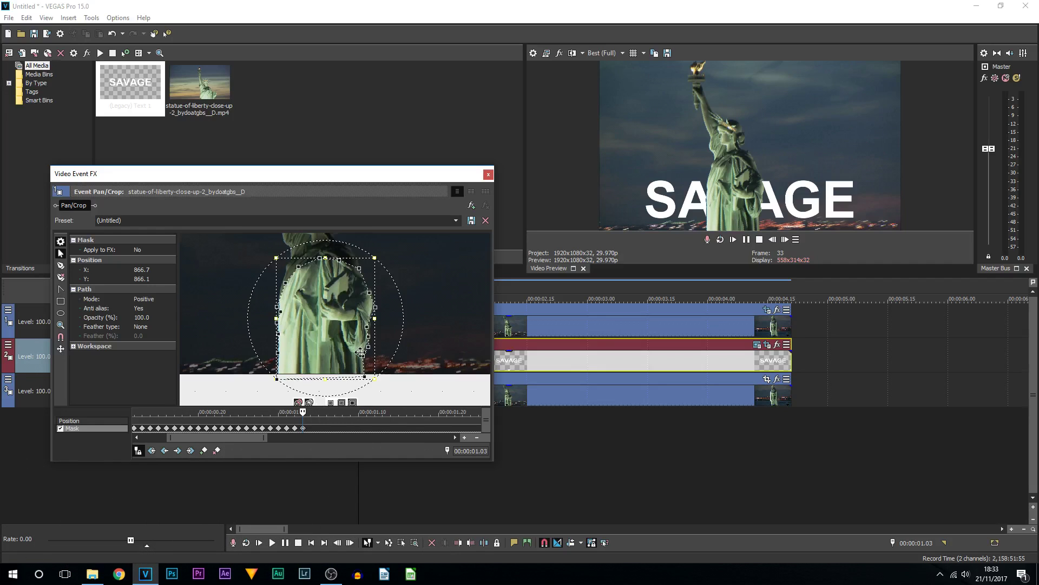
Close the Pan/Crop window, test playback, and set preview quality to Preview (Auto).
click(488, 175)
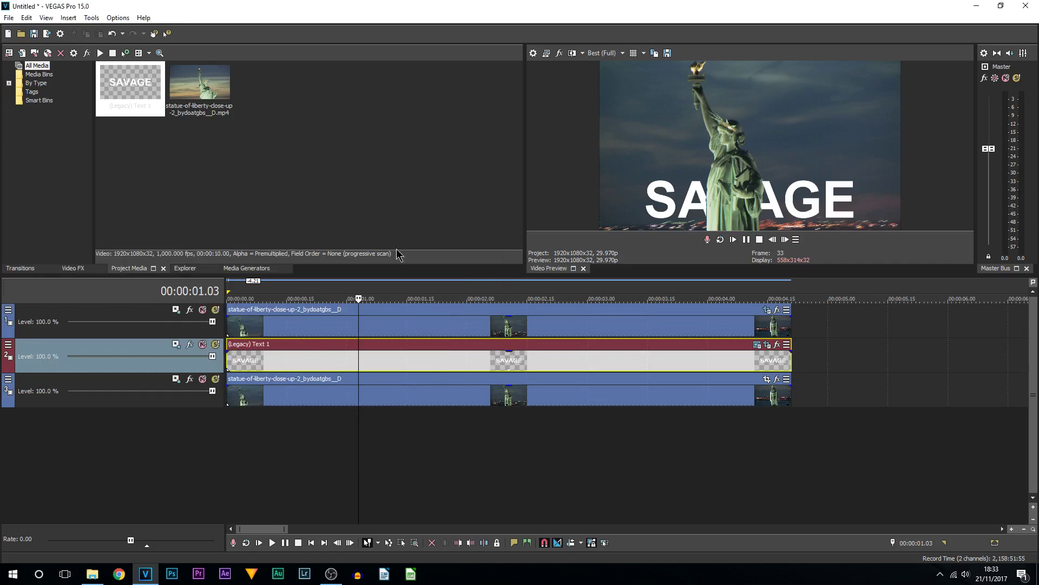
click(733, 239)
click(745, 239)
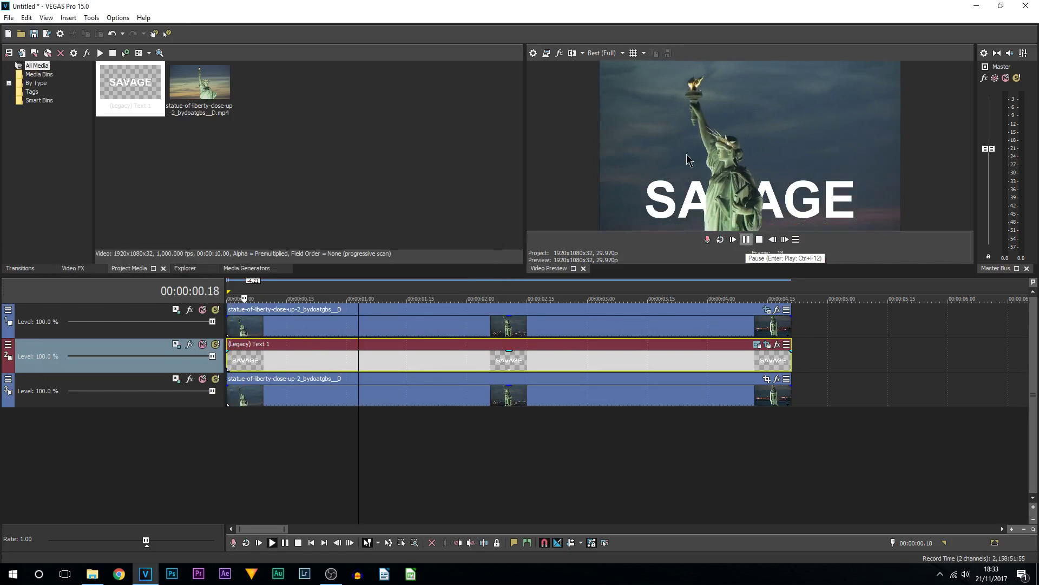
click(602, 53)
mouse_move(609, 79)
click(658, 77)
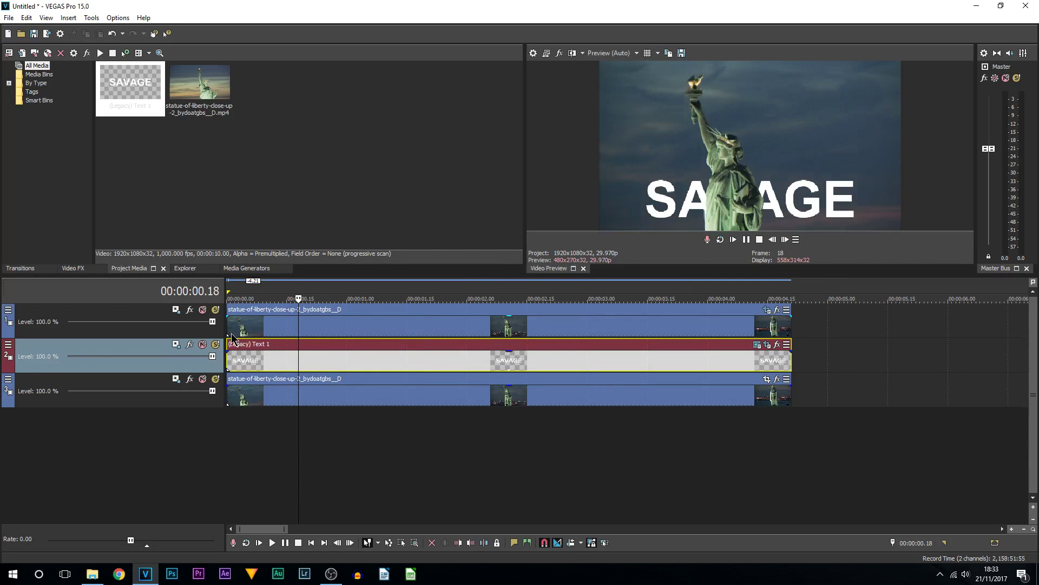
Add a marker at one second and loop-play the 0–1 s region to check SAVAGE behind the statue.
key(Home)
click(746, 239)
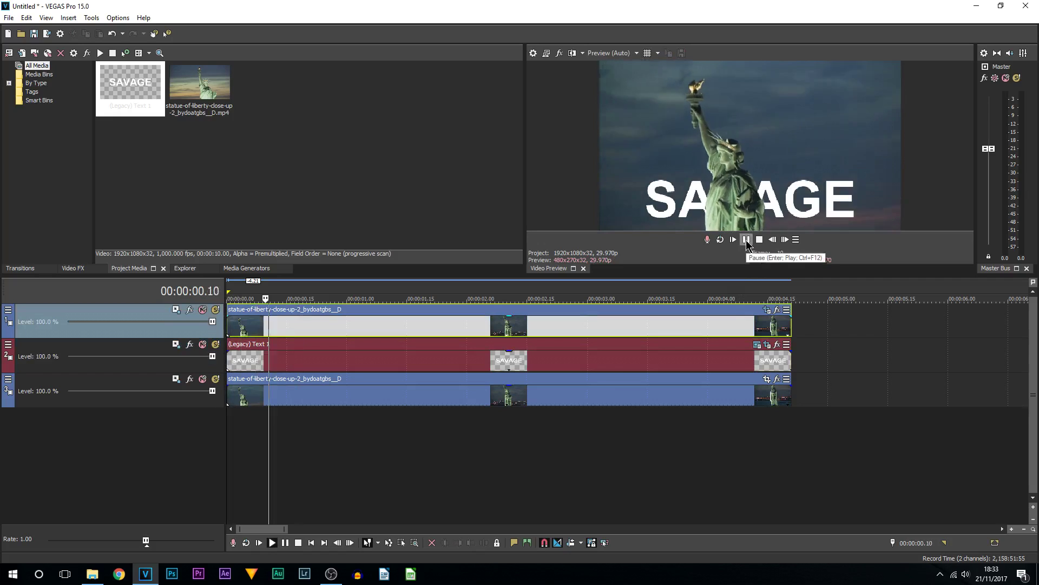
click(746, 239)
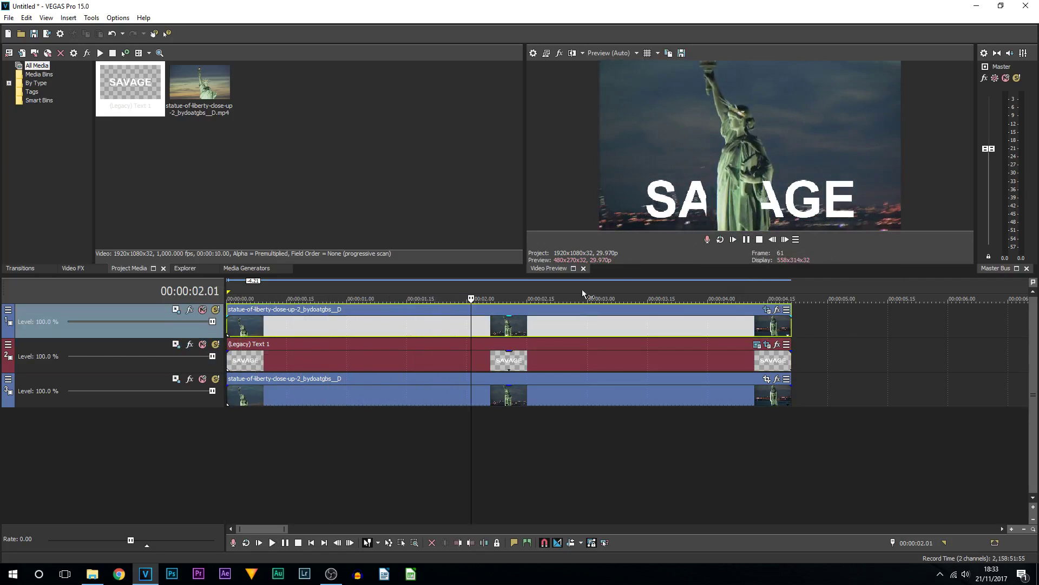
drag(466, 329, 347, 328)
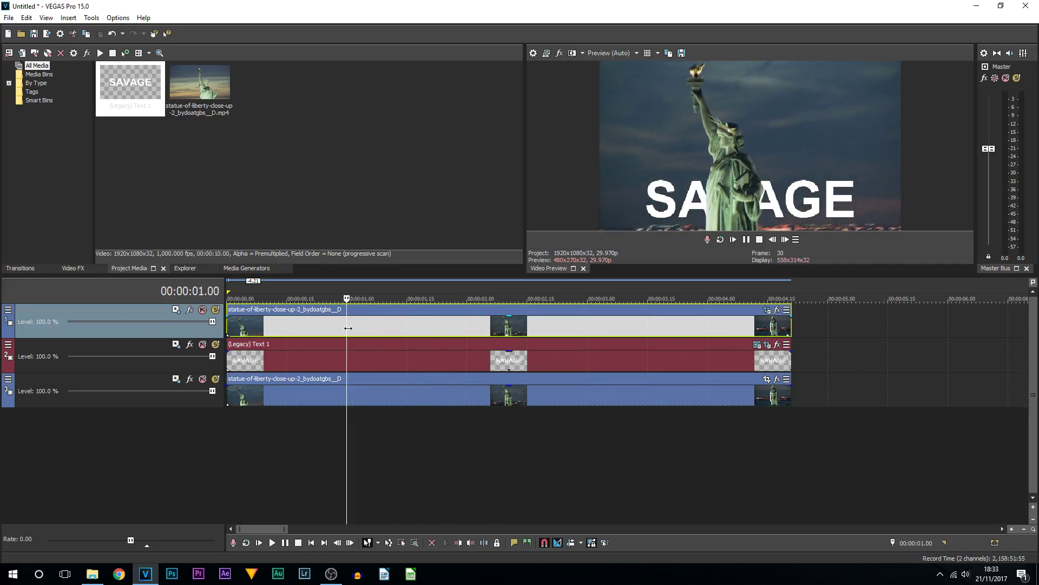
key(m)
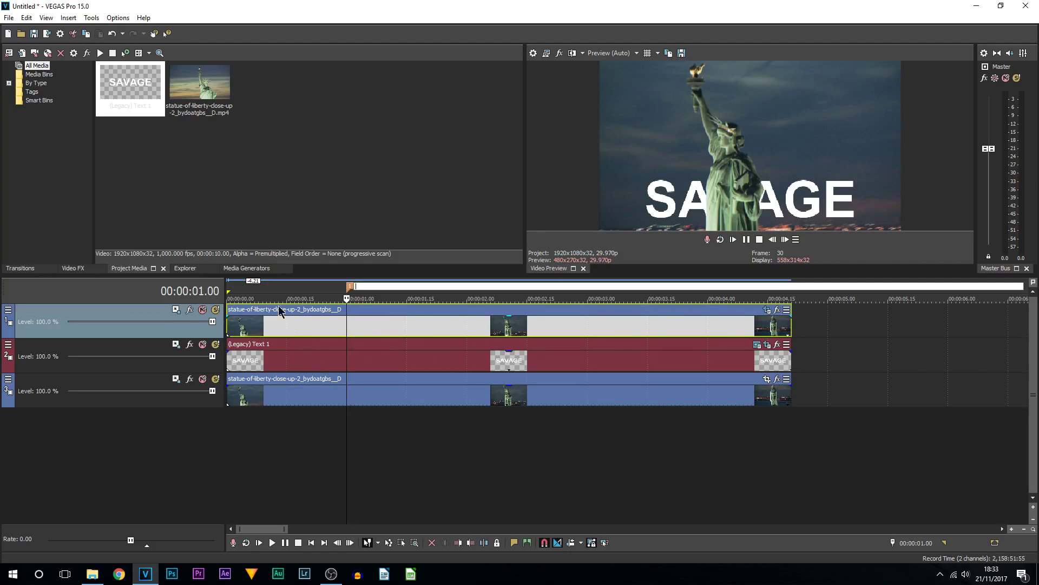
double_click(277, 285)
click(720, 239)
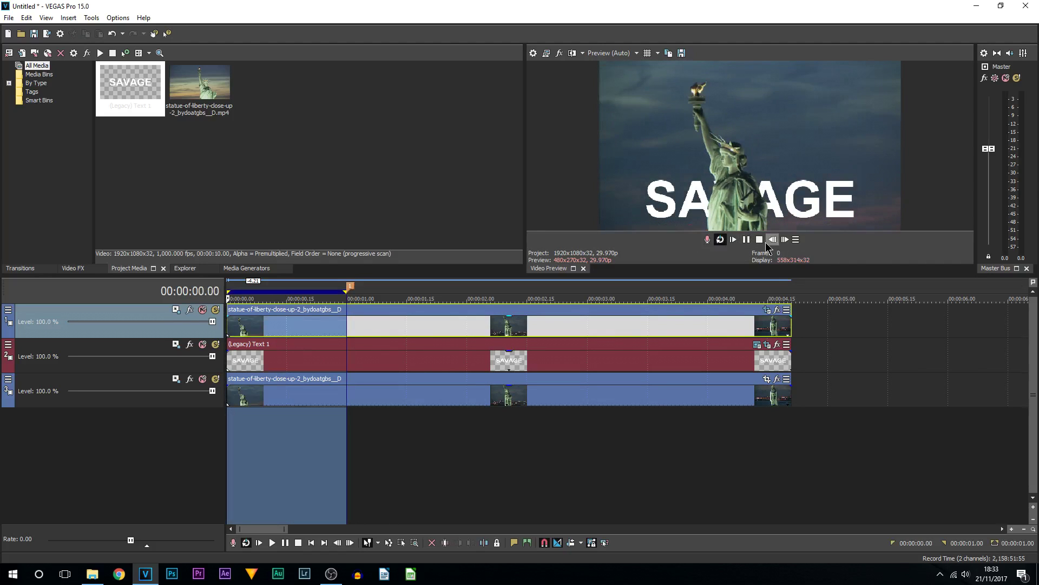
click(733, 239)
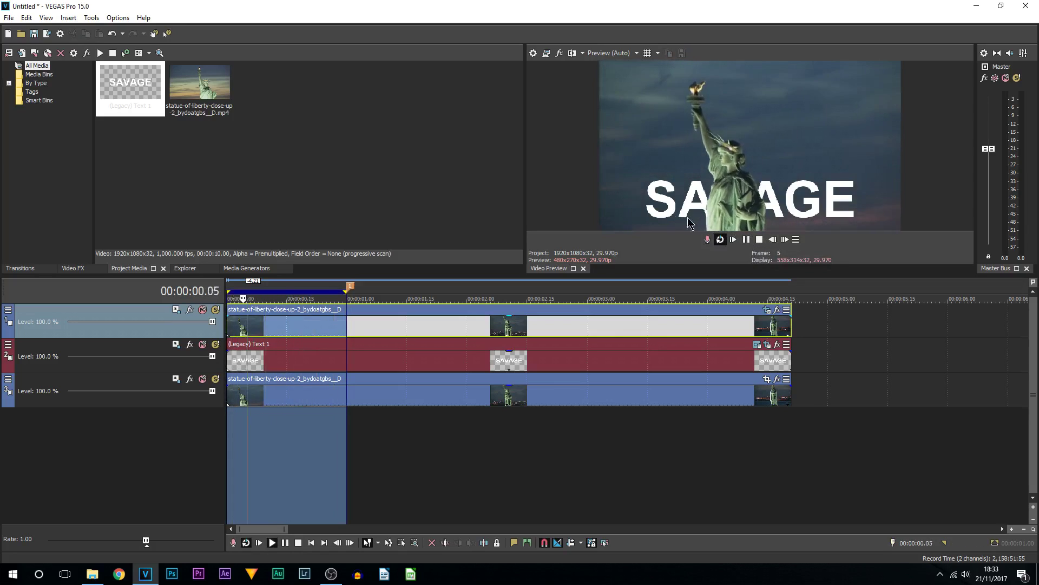
click(746, 240)
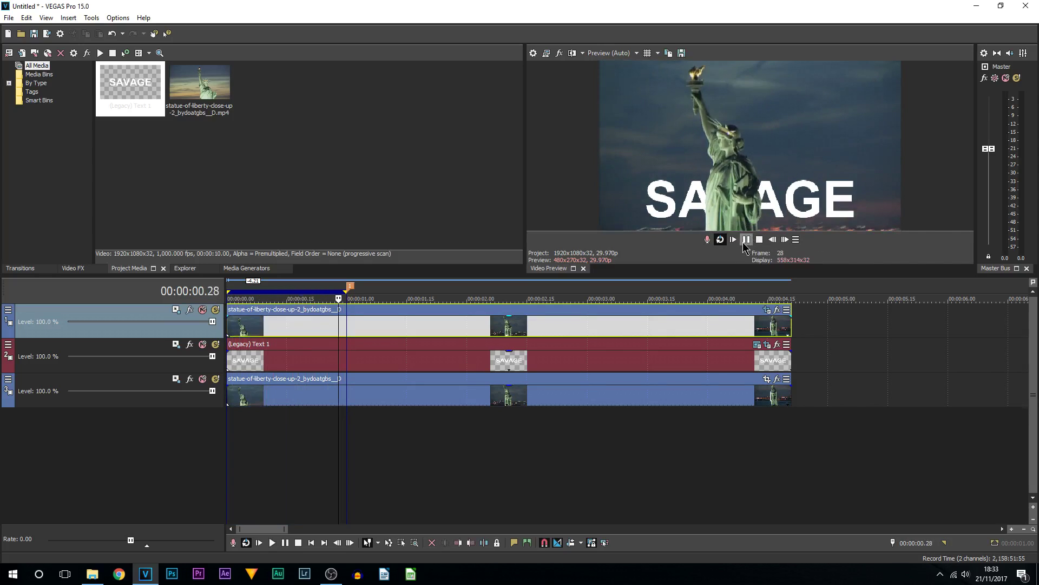